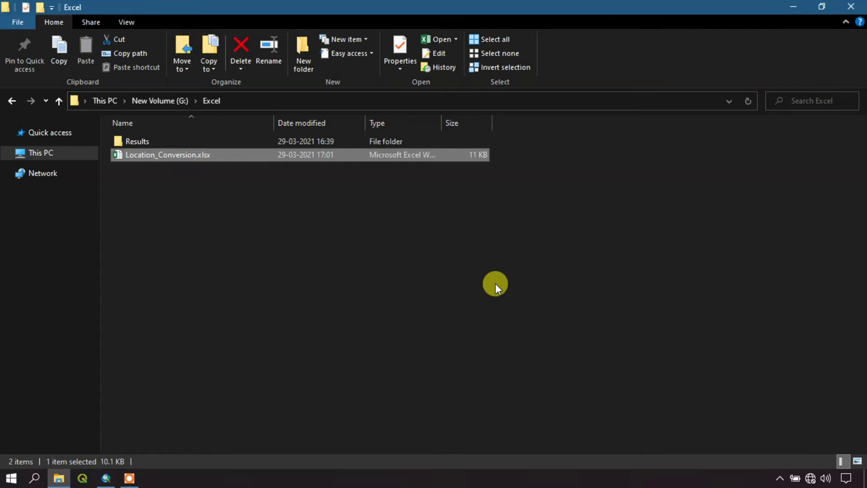
# Step: Open Location_Conversion.xlsx from the Excel folder and review its Location ID, Latitude, Longitude and Elevation columns
pyautogui.click(312, 220)
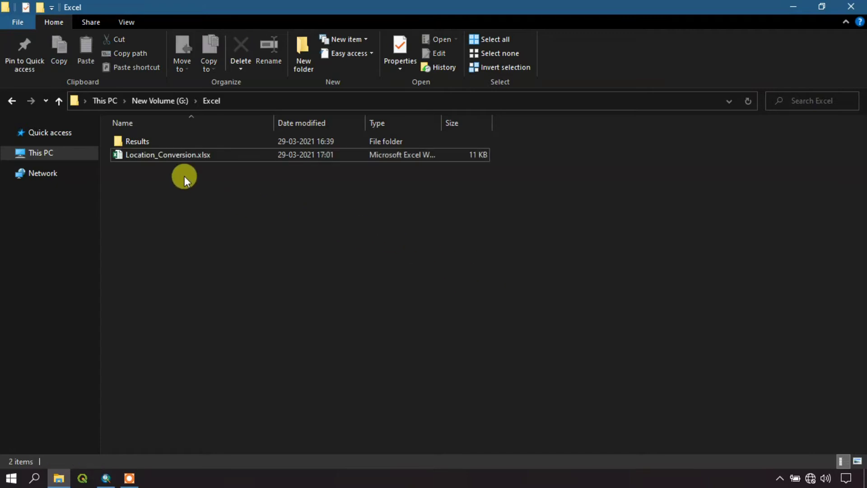
pyautogui.doubleClick(177, 158)
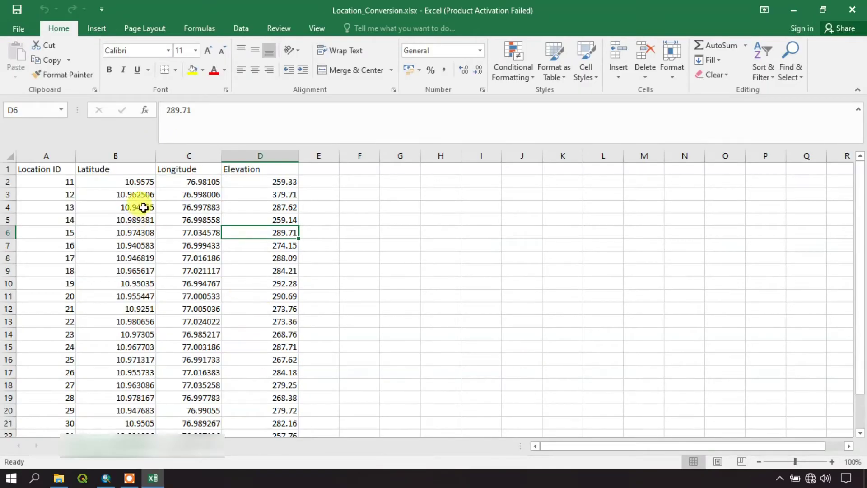
pyautogui.click(133, 219)
pyautogui.click(50, 169)
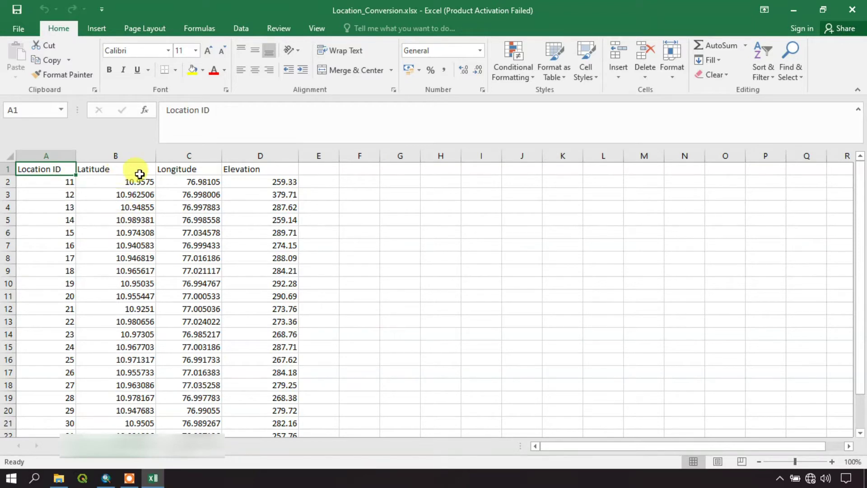
pyautogui.click(284, 173)
pyautogui.click(301, 254)
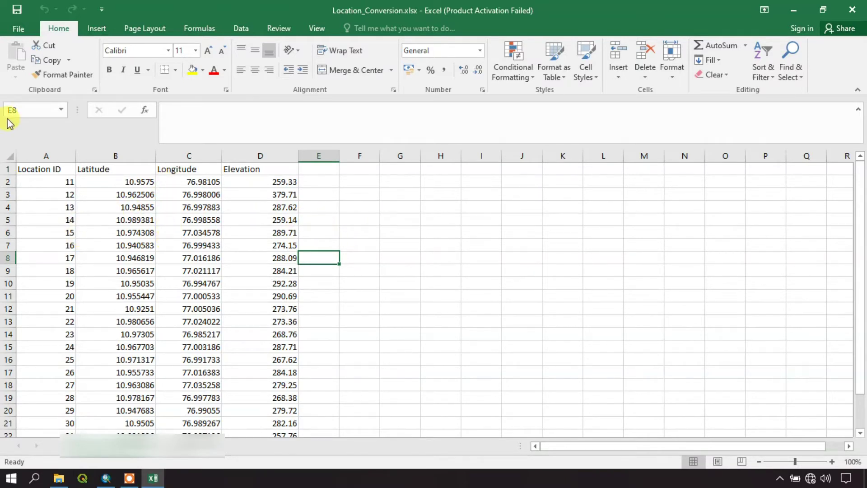
# Step: Save the workbook as Location_Conversion.csv in the Excel folder, using the CSV (Comma delimited) format
pyautogui.click(15, 28)
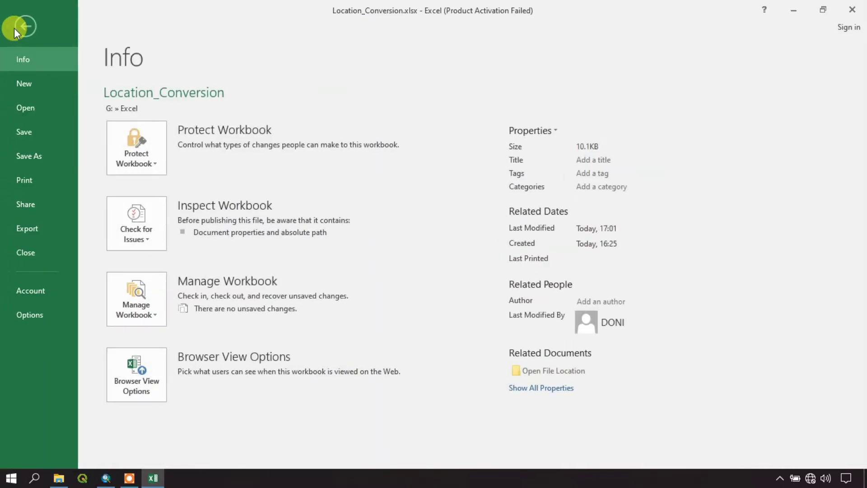
pyautogui.click(34, 157)
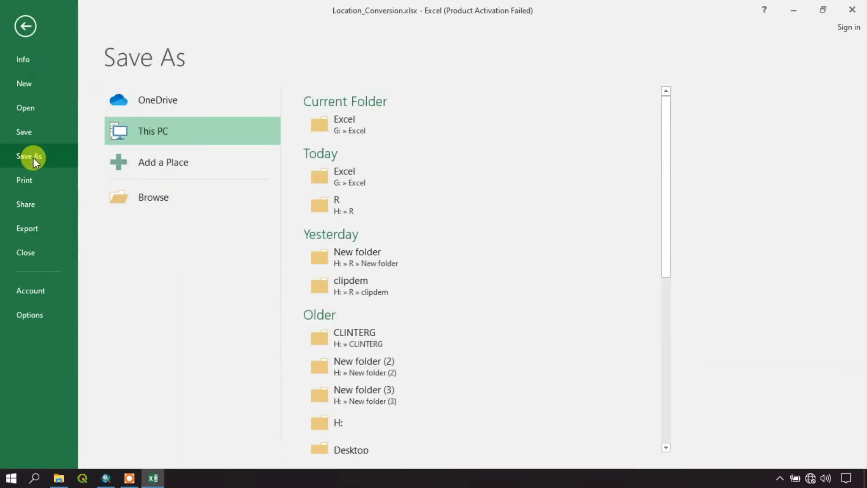
pyautogui.click(161, 199)
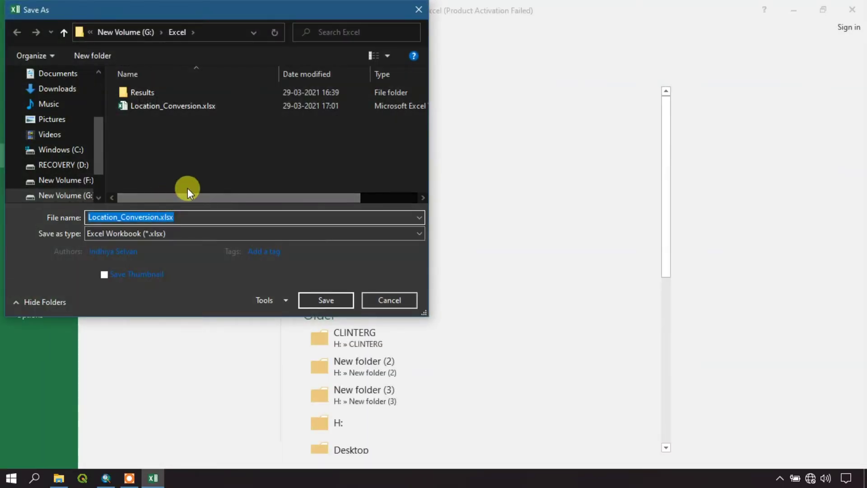
pyautogui.click(172, 234)
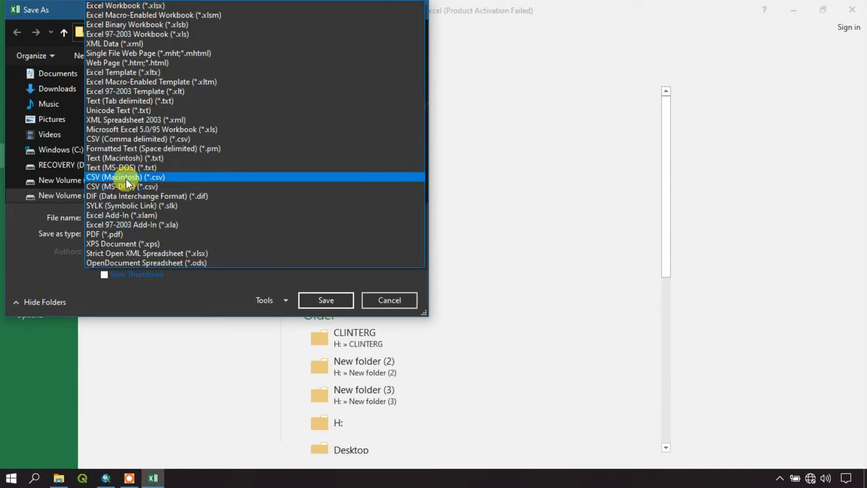
pyautogui.click(128, 139)
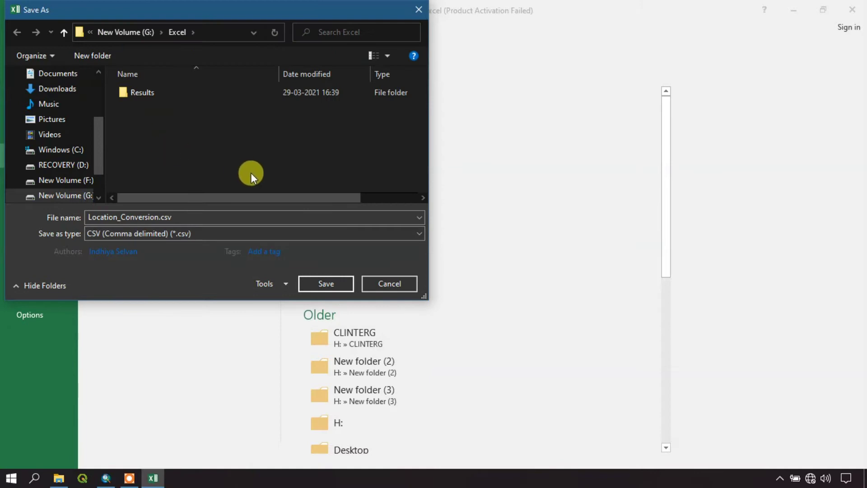
pyautogui.click(332, 283)
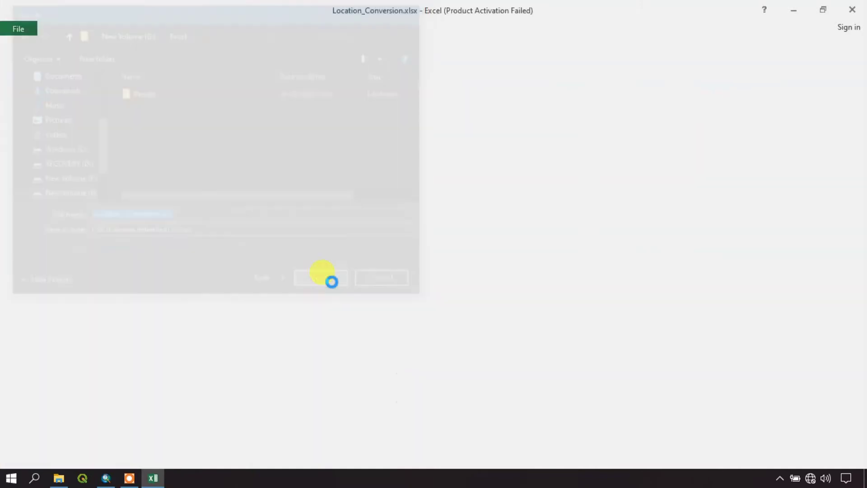
pyautogui.click(385, 279)
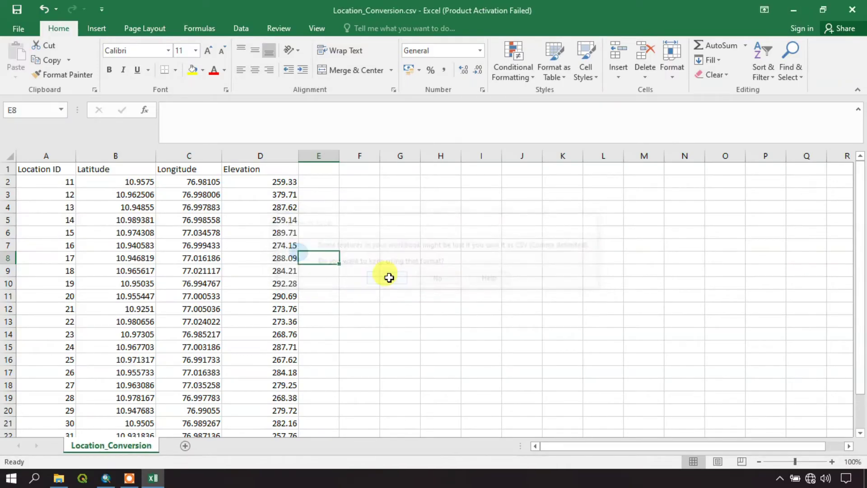
pyautogui.click(390, 279)
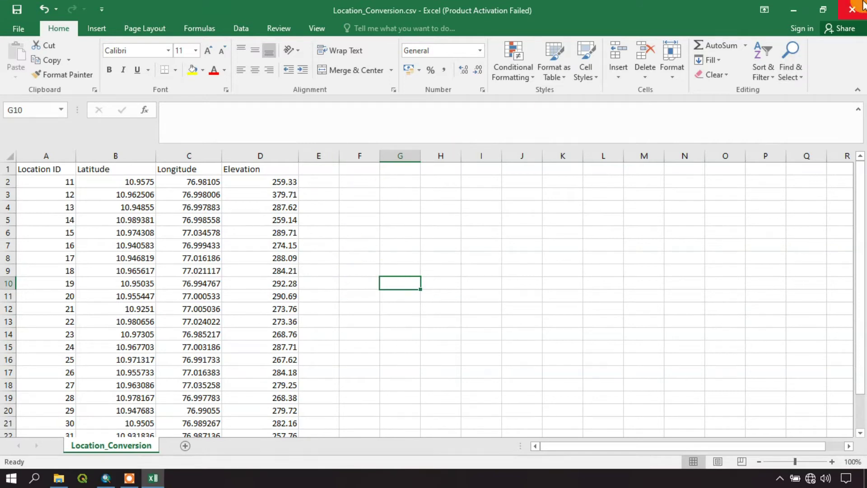
pyautogui.click(486, 232)
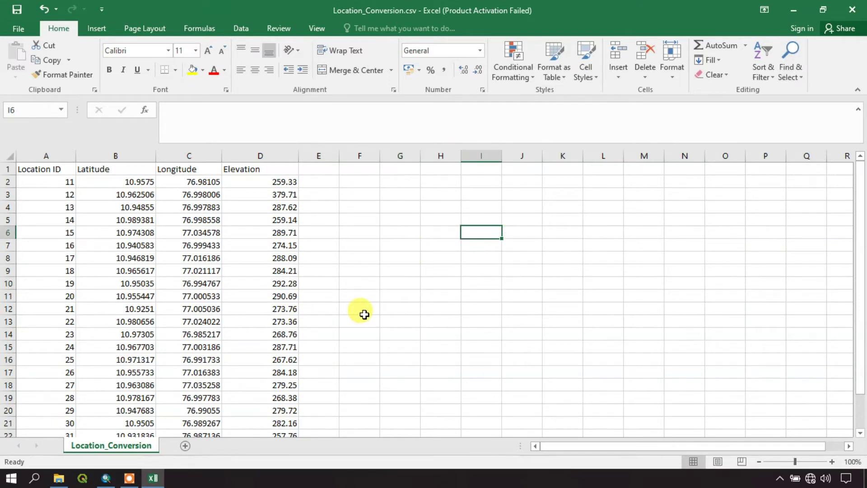
# Step: Close the Location_Conversion.csv workbook without saving it again and switch to ArcMap
pyautogui.click(106, 478)
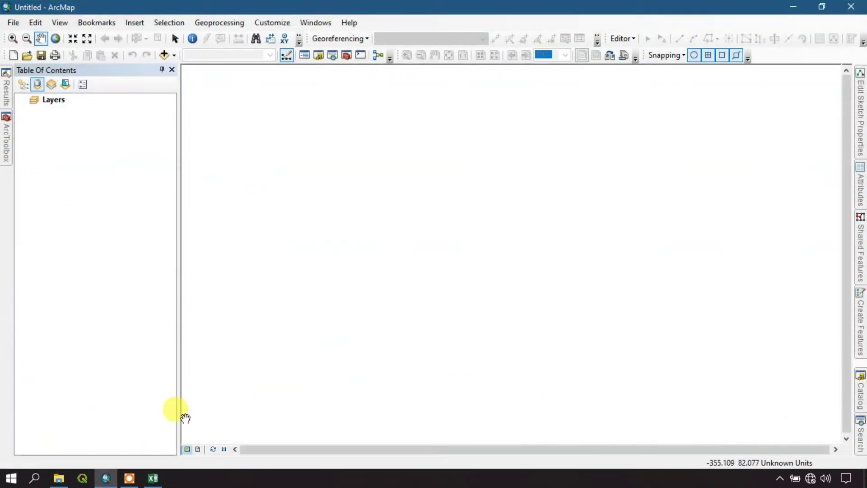
pyautogui.rightClick(156, 478)
pyautogui.click(189, 452)
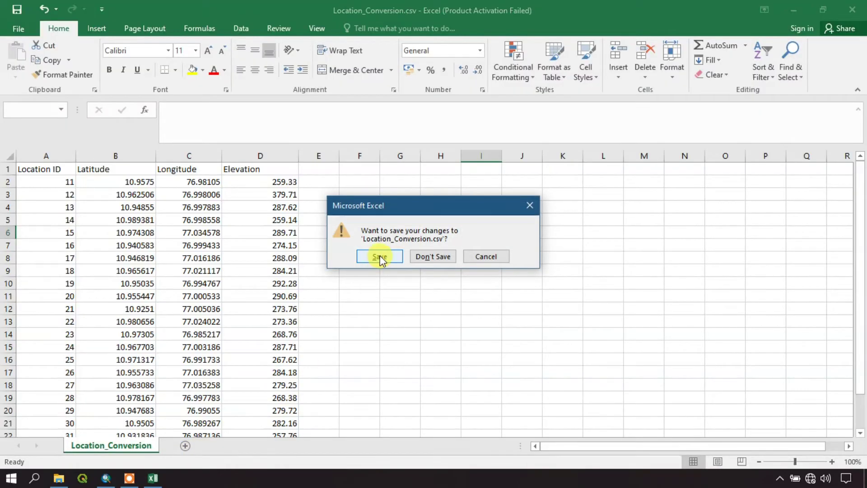
pyautogui.click(380, 256)
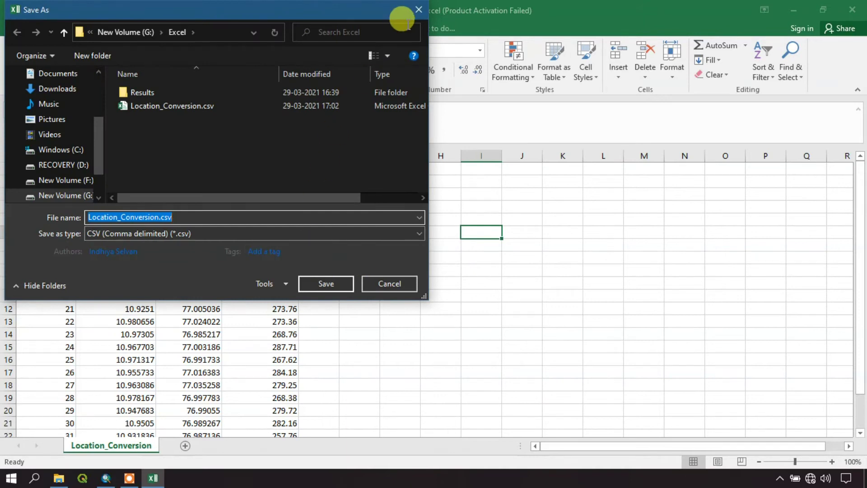
pyautogui.click(419, 10)
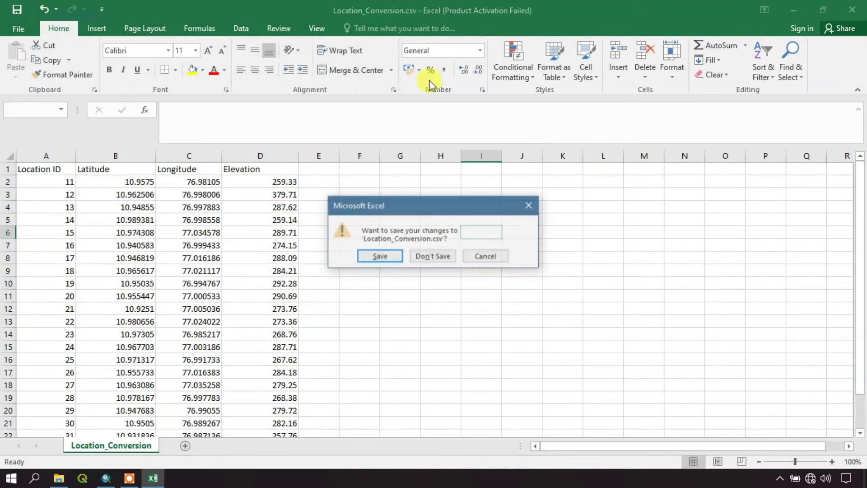
pyautogui.click(433, 257)
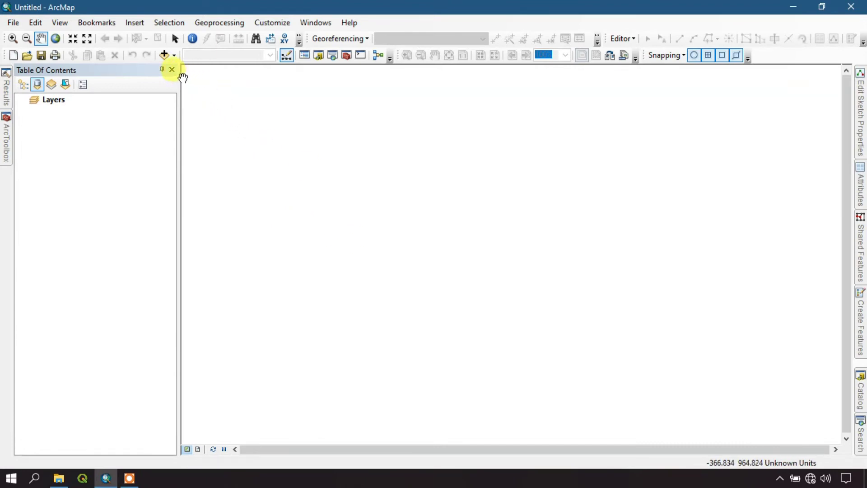
# Step: Add Location_Conversion.csv from the Excel folder to the map document
pyautogui.click(174, 56)
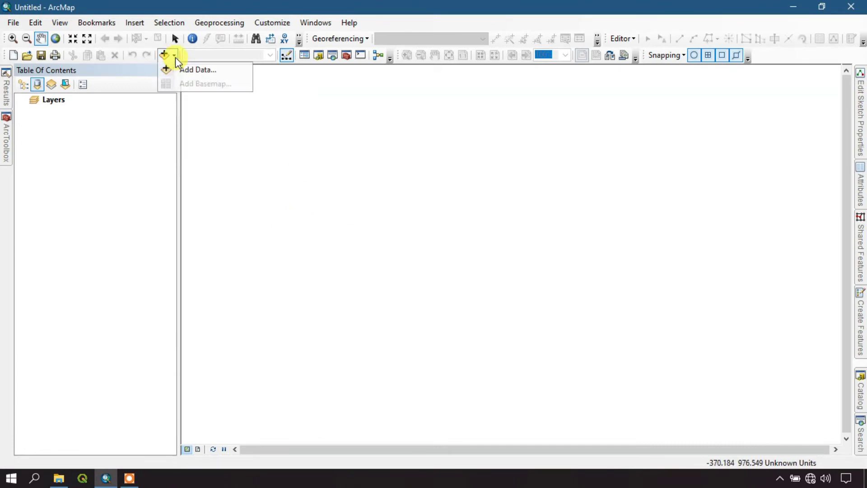
pyautogui.click(176, 69)
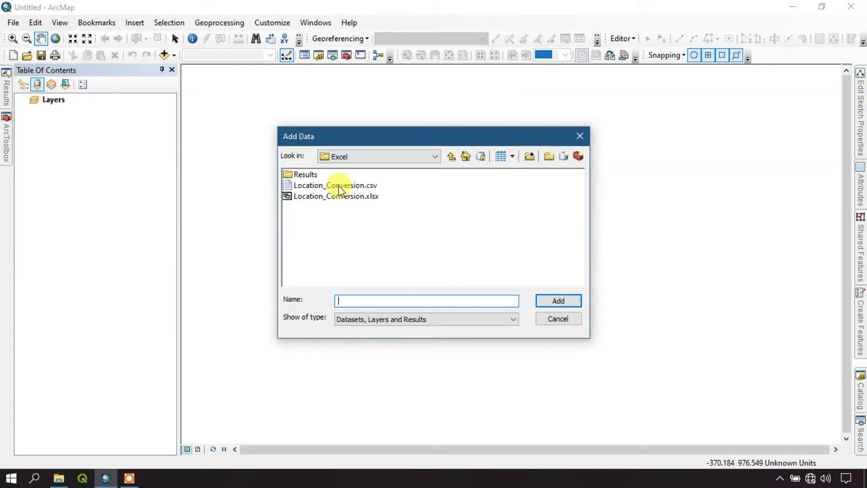
pyautogui.click(336, 186)
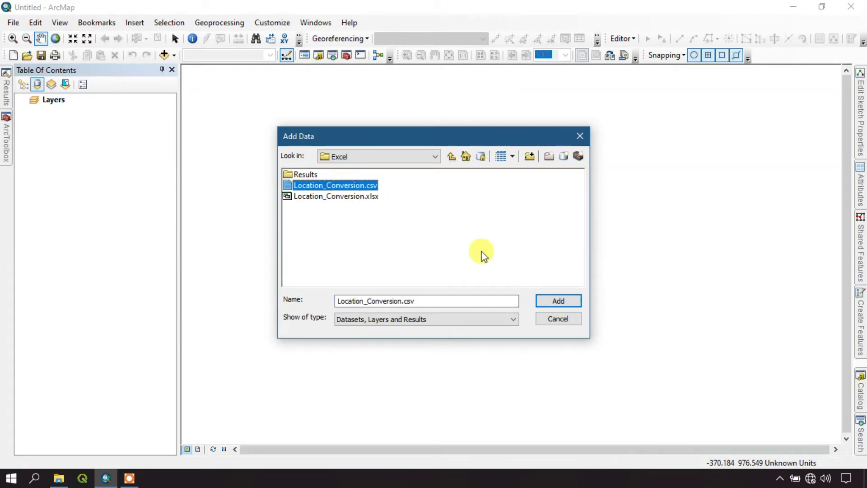
pyautogui.click(548, 299)
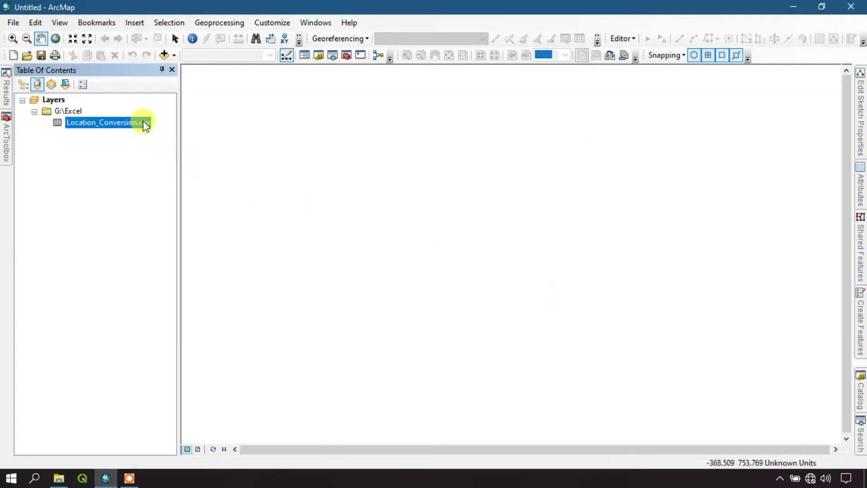
# Step: Widen the table of contents and open the Location_Conversion.csv table to view its records
pyautogui.moveTo(177, 116); pyautogui.dragTo(220, 120)
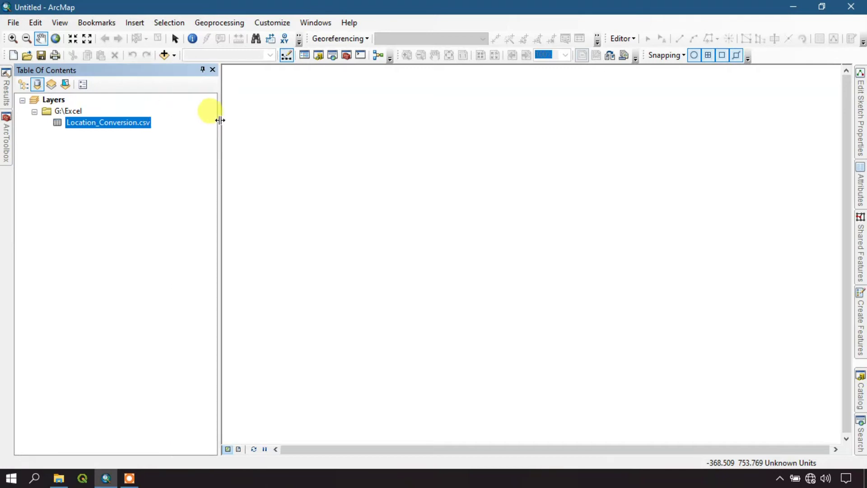
pyautogui.rightClick(136, 123)
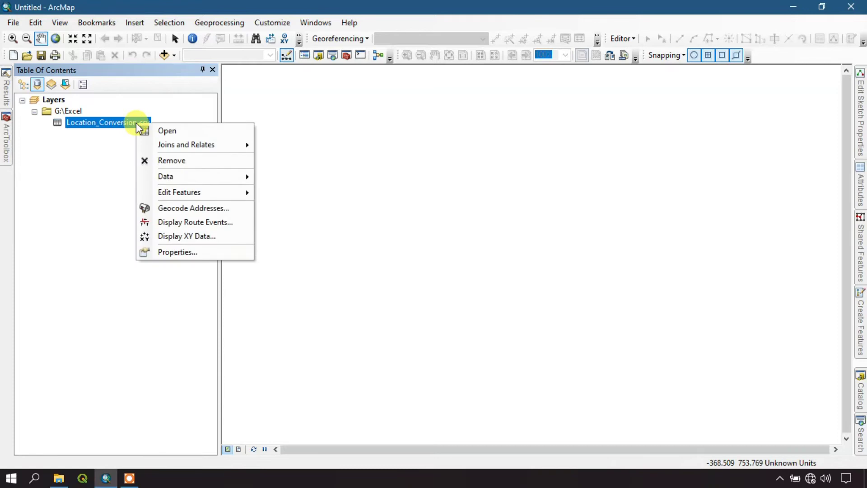
pyautogui.click(145, 131)
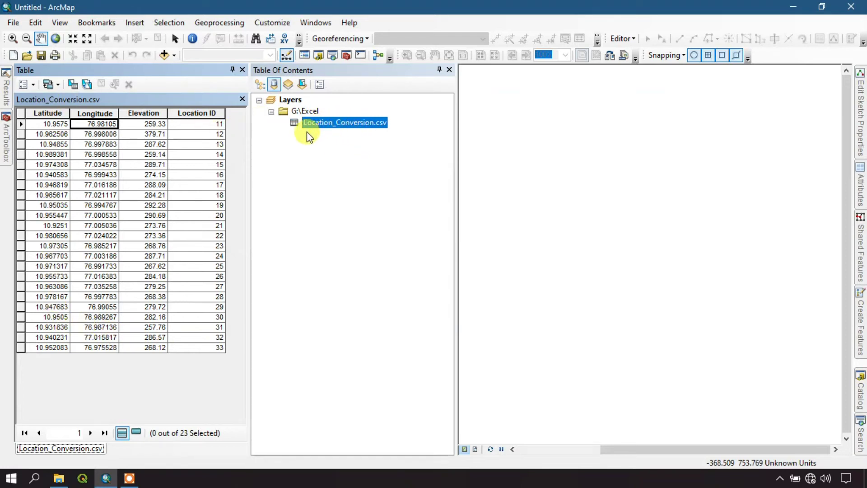
# Step: Start Display XY Data for Location_Conversion.csv and set the input coordinate system to the World geographic system WGS 1984
pyautogui.rightClick(334, 126)
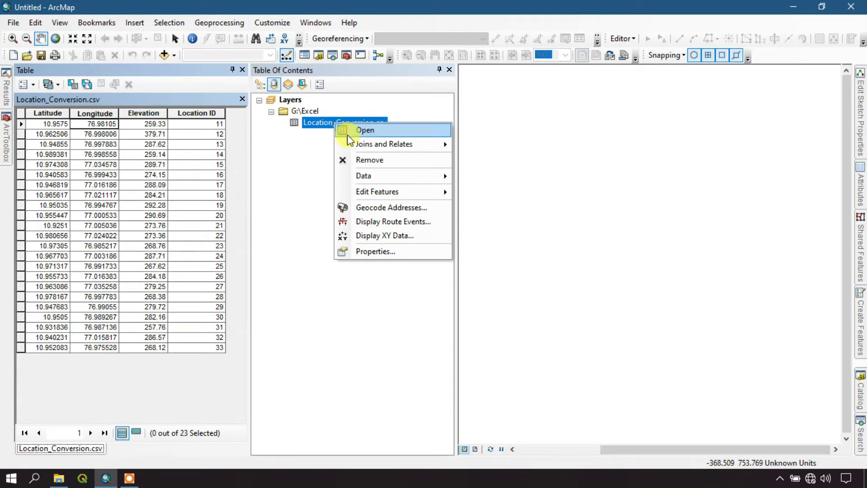
pyautogui.click(359, 234)
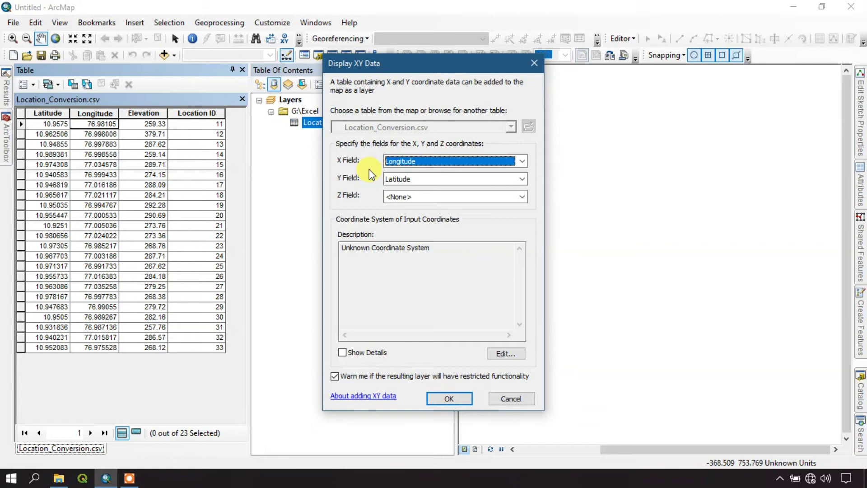
pyautogui.click(511, 354)
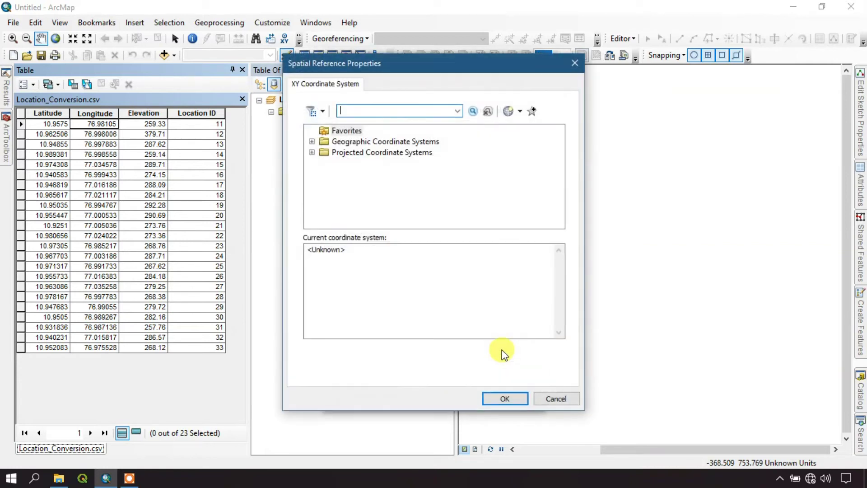
pyautogui.click(311, 141)
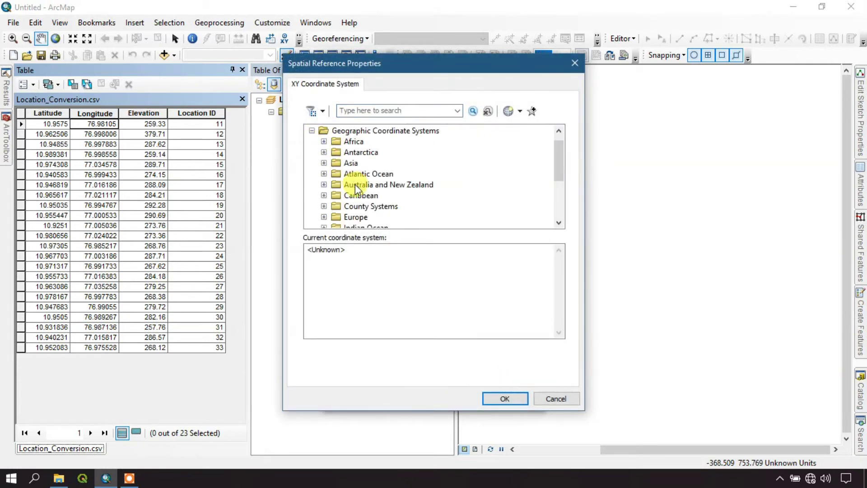
pyautogui.scroll(-3, 367, 184)
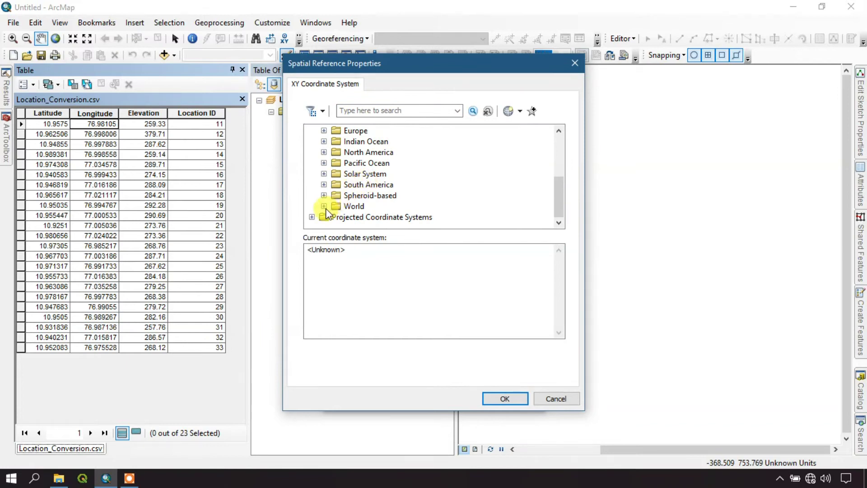
pyautogui.click(324, 207)
pyautogui.scroll(-2, 351, 196)
pyautogui.scroll(-4, 351, 196)
pyautogui.click(372, 141)
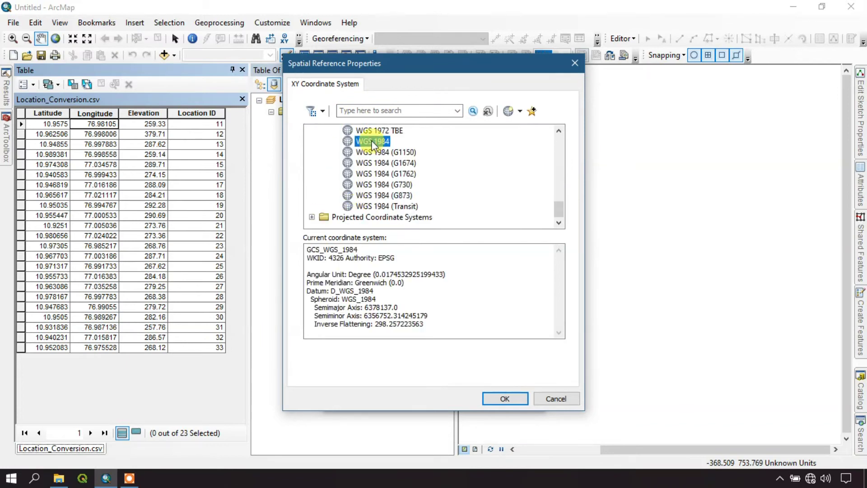
pyautogui.click(500, 396)
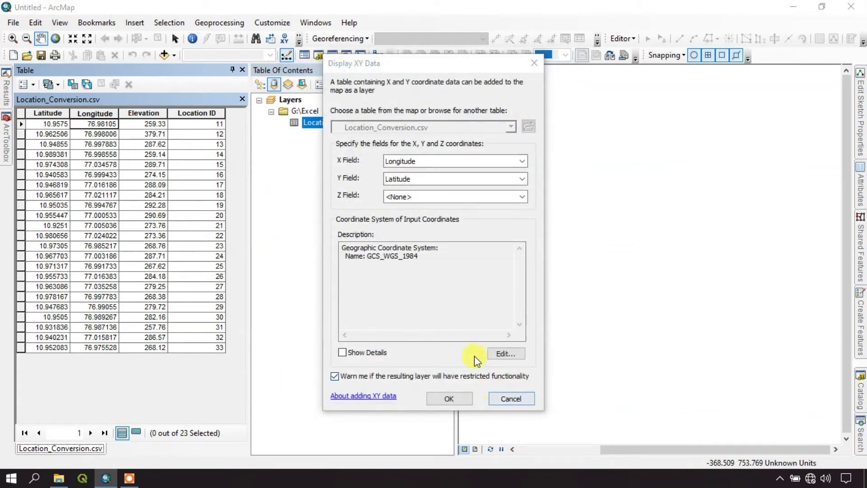
# Step: Consult the help topic on adding x,y coordinate data as a layer and close it
pyautogui.moveTo(417, 64); pyautogui.dragTo(550, 72)
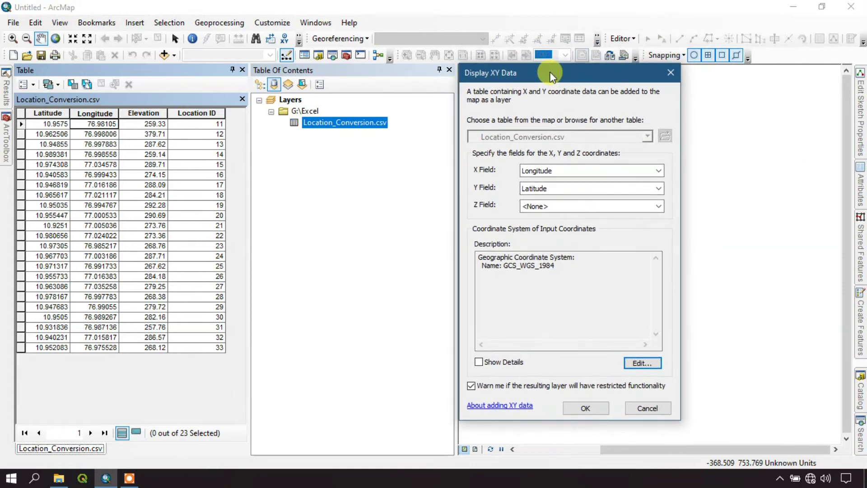
pyautogui.click(579, 408)
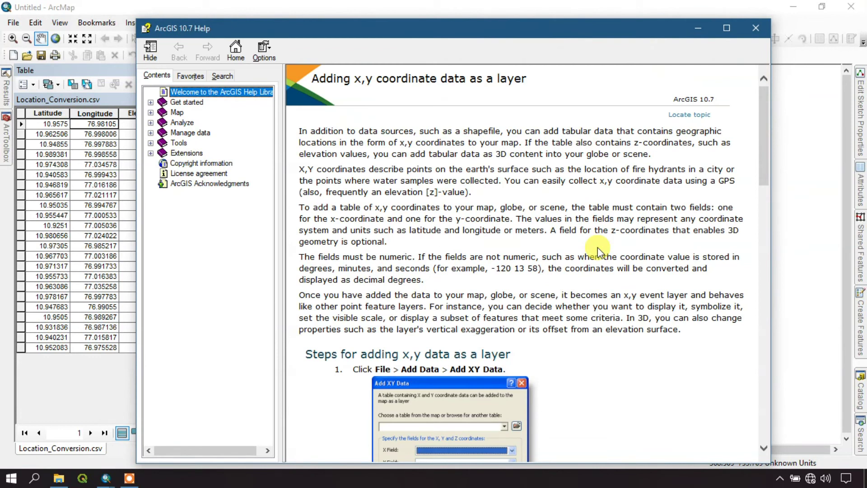
pyautogui.click(752, 27)
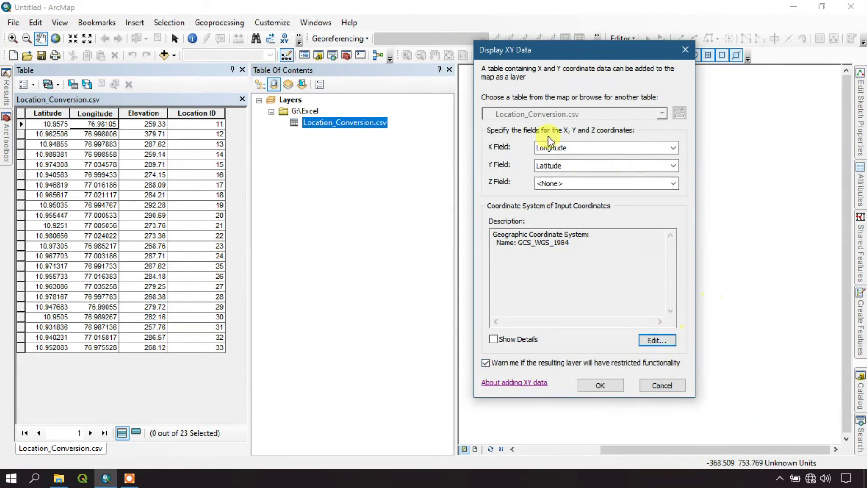
# Step: Display the Location_Conversion.csv coordinates as a point events layer, with Longitude as X and Latitude as Y
pyautogui.click(602, 384)
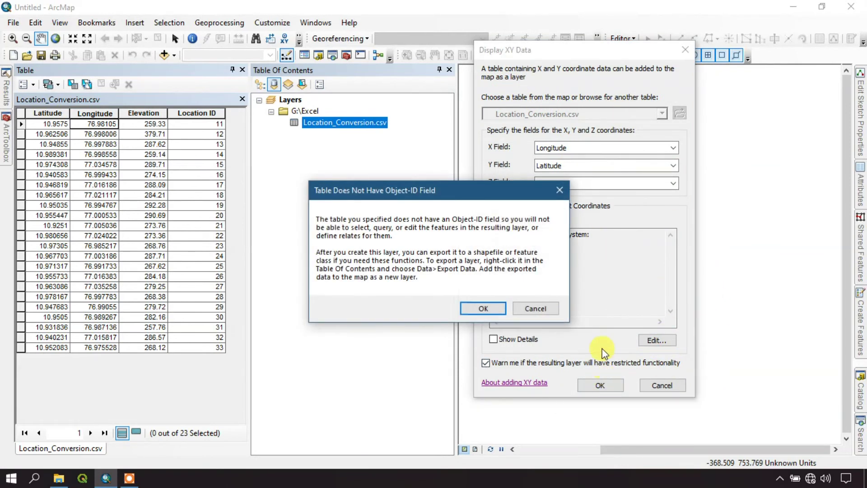
pyautogui.click(491, 307)
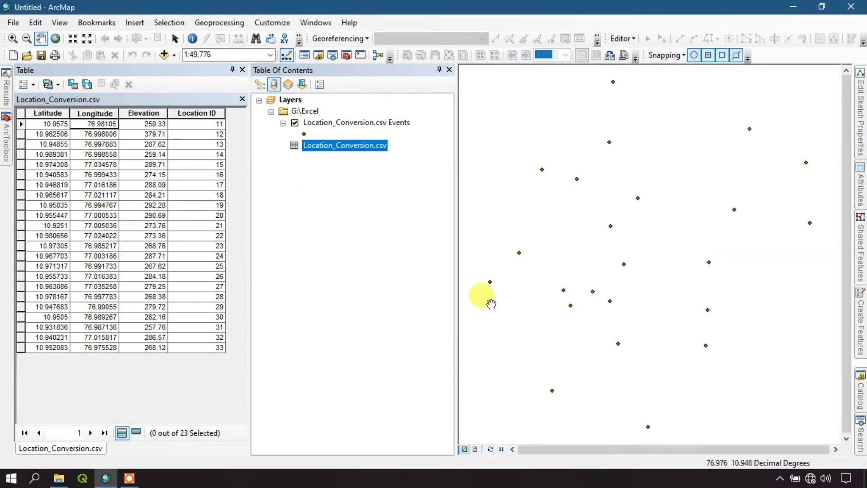
pyautogui.scroll(2, 613, 218)
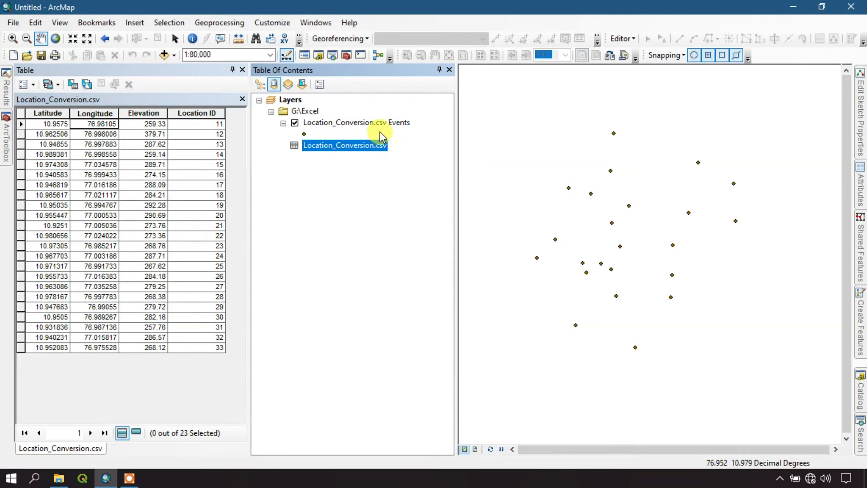
# Step: Set up a data export of the Location_Conversion.csv Events layer to a shapefile named Survey_Points.shp in the Results folder
pyautogui.keyDown('ctrl'); pyautogui.click(366, 127); pyautogui.keyUp('ctrl')
pyautogui.click(365, 127)
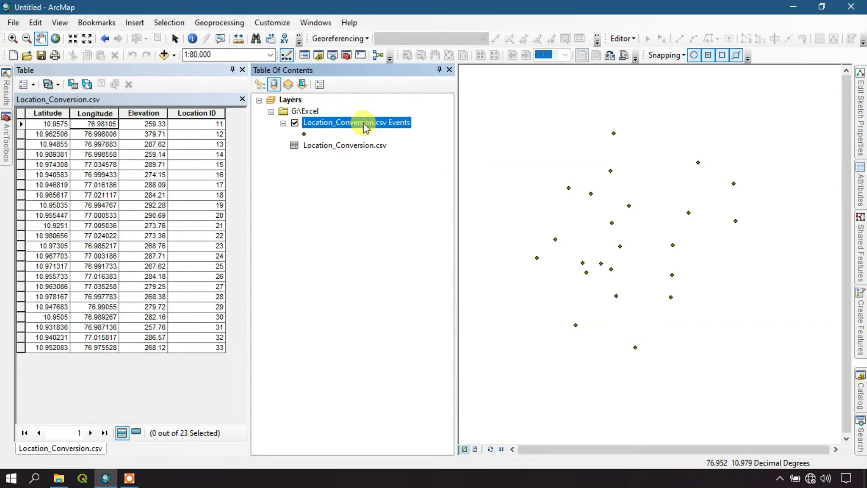
pyautogui.rightClick(364, 125)
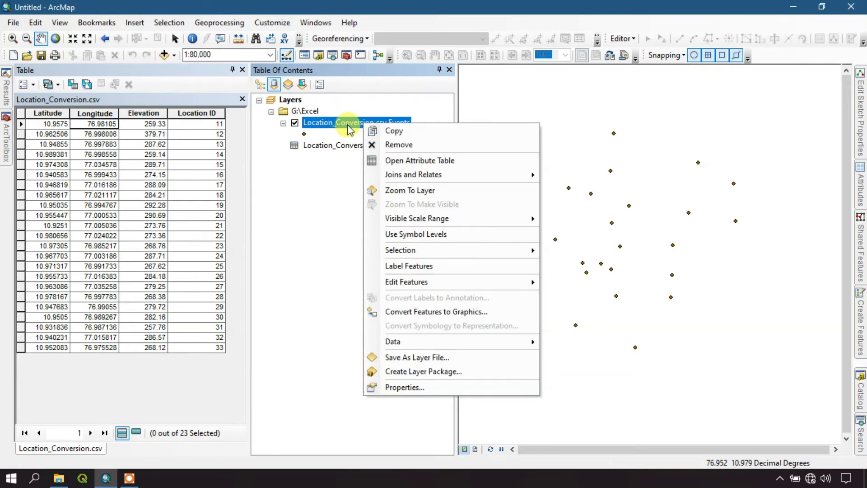
pyautogui.moveTo(437, 343)
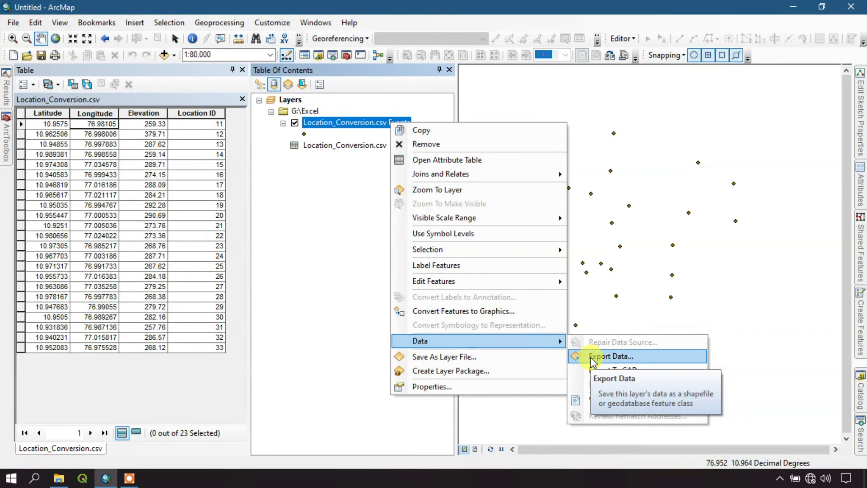
pyautogui.click(592, 357)
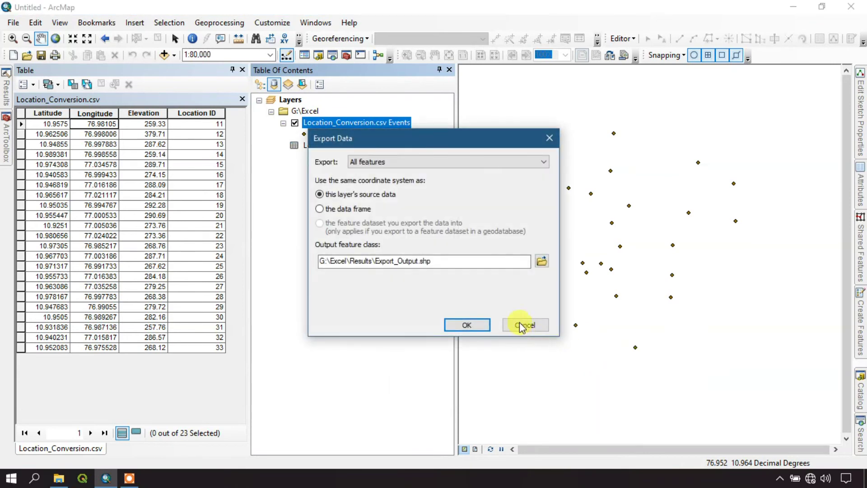
pyautogui.click(541, 261)
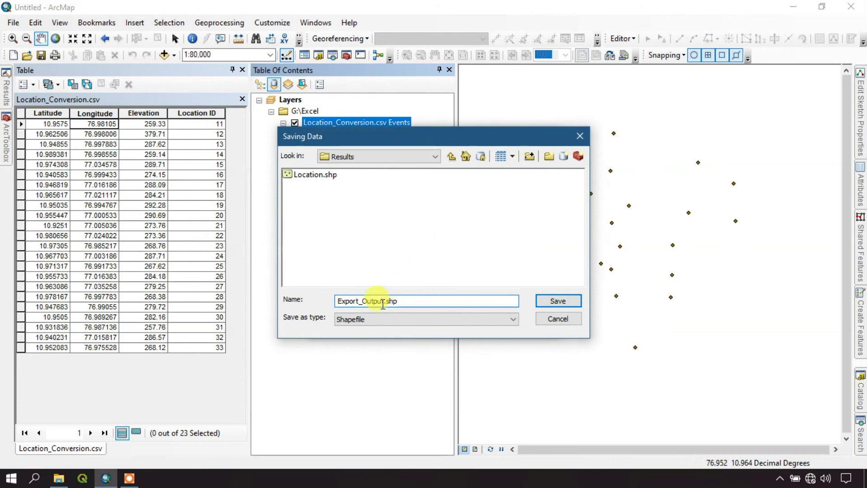
pyautogui.moveTo(384, 301); pyautogui.dragTo(309, 300)
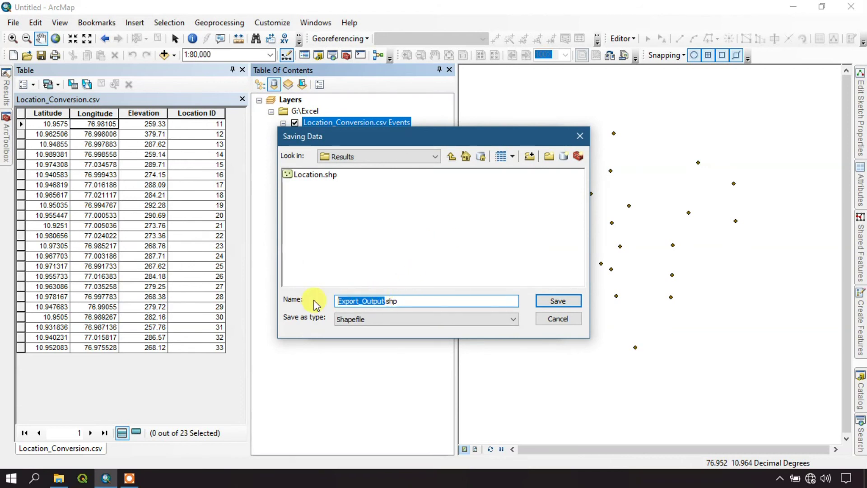
pyautogui.press('BackSpace')
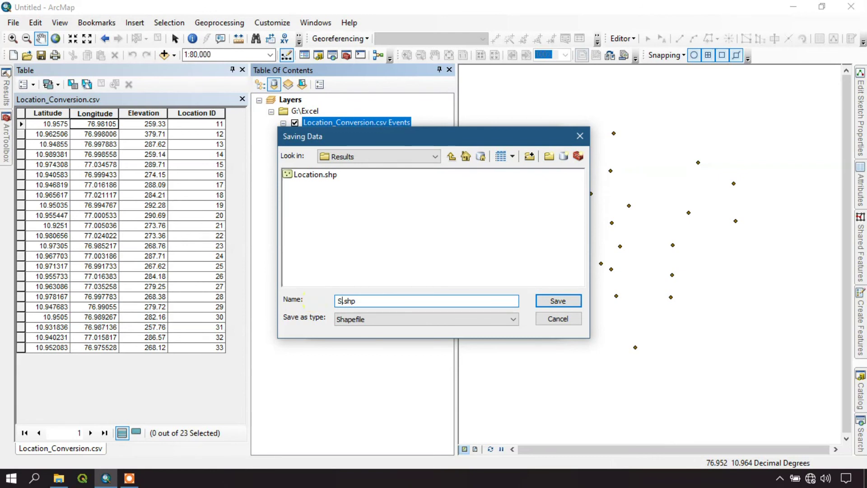
pyautogui.write('urvey_Points')
pyautogui.click(556, 301)
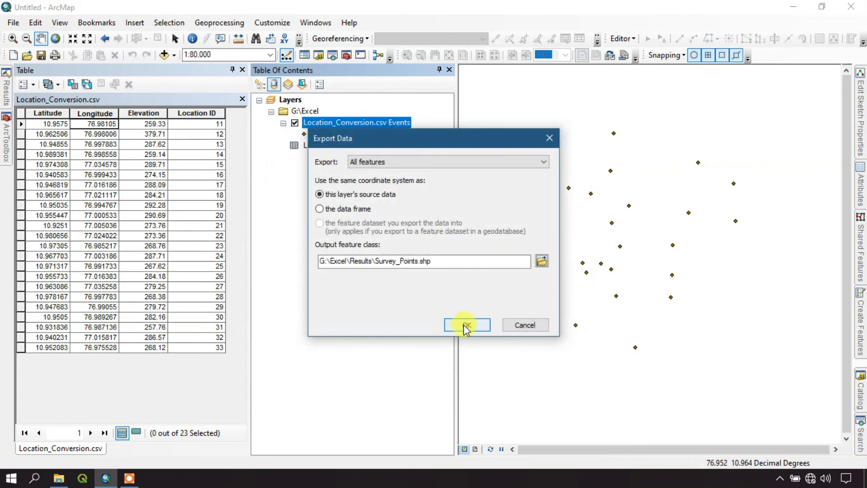
# Step: Run the export of all features and add the exported shapefile to the map as a layer
pyautogui.click(465, 325)
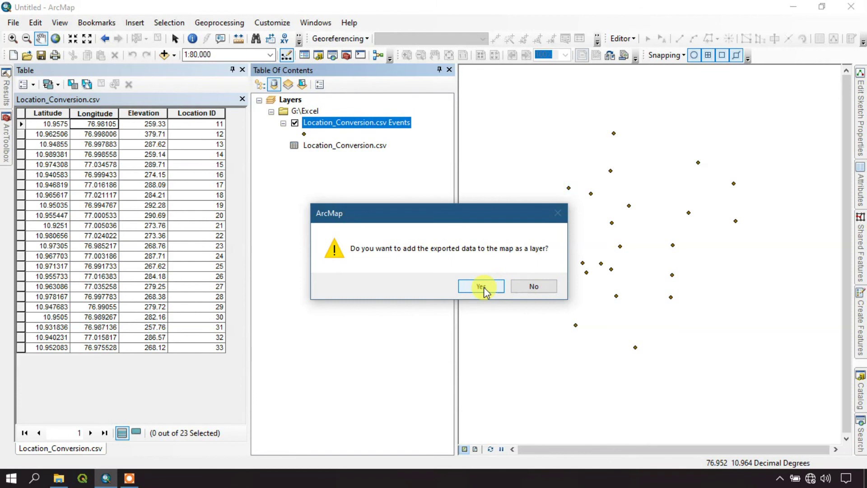
pyautogui.moveTo(502, 214); pyautogui.dragTo(435, 215)
pyautogui.click(430, 286)
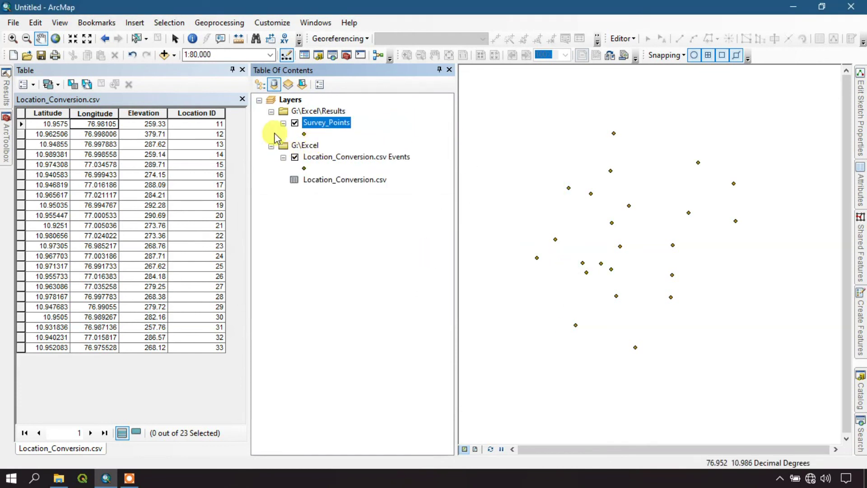
# Step: List the layers by drawing order and hide the Location_Conversion.csv Events layer to inspect the Survey_Points layer alone
pyautogui.click(258, 85)
pyautogui.click(282, 134)
pyautogui.scroll(1, 630, 280)
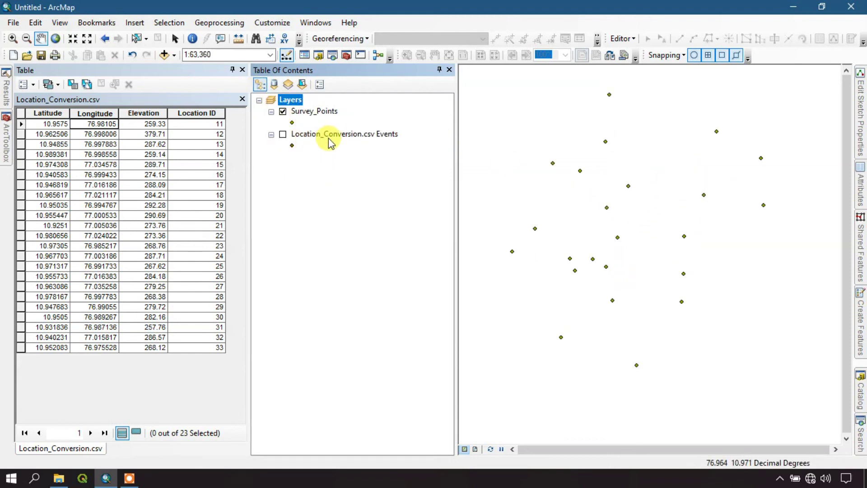
pyautogui.scroll(-2, 628, 241)
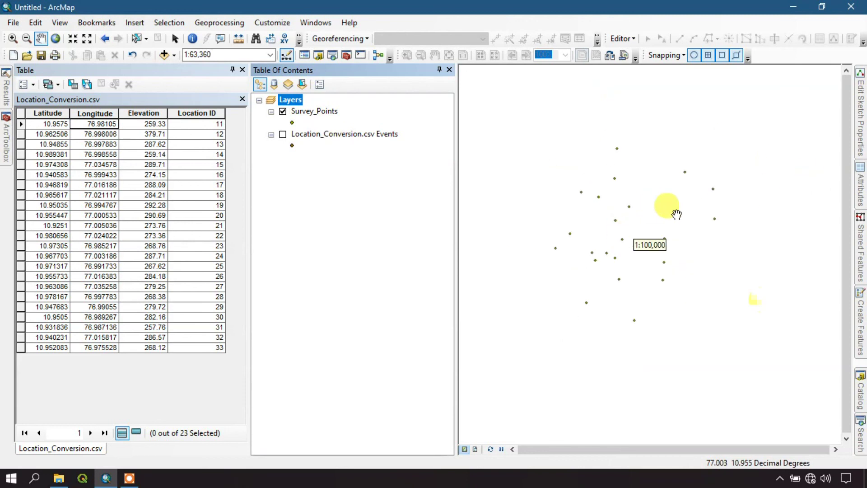
pyautogui.scroll(2, 771, 306)
pyautogui.scroll(-2, 812, 294)
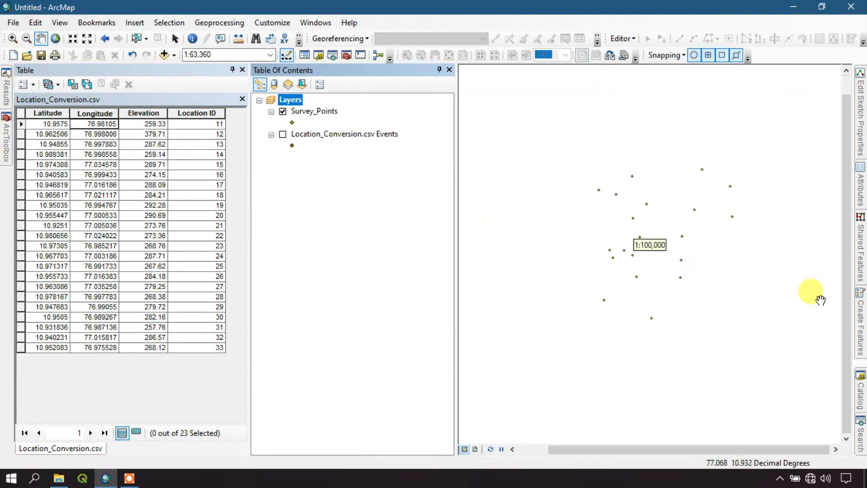
pyautogui.scroll(1, 686, 198)
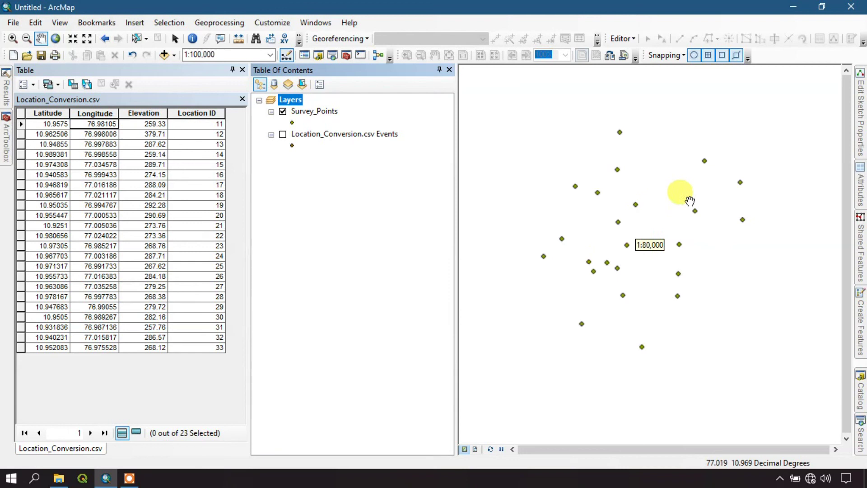